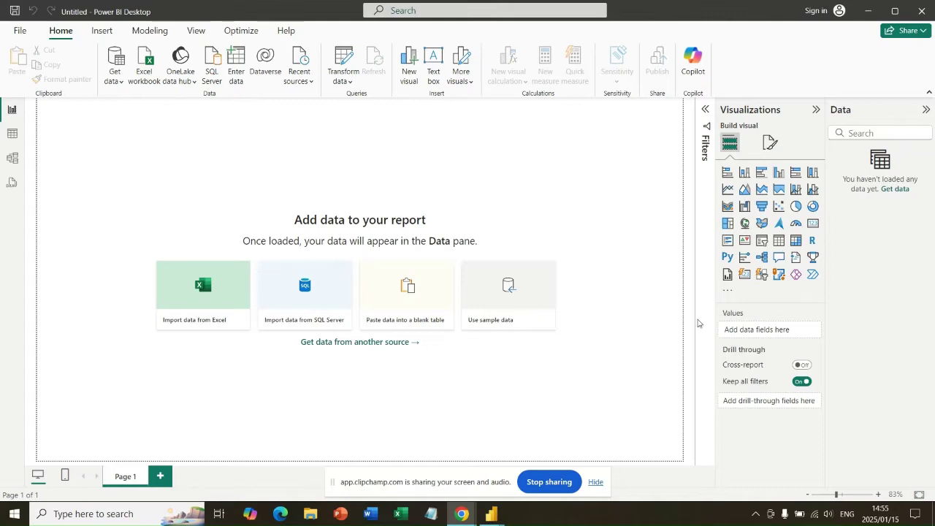
left_click(597, 483)
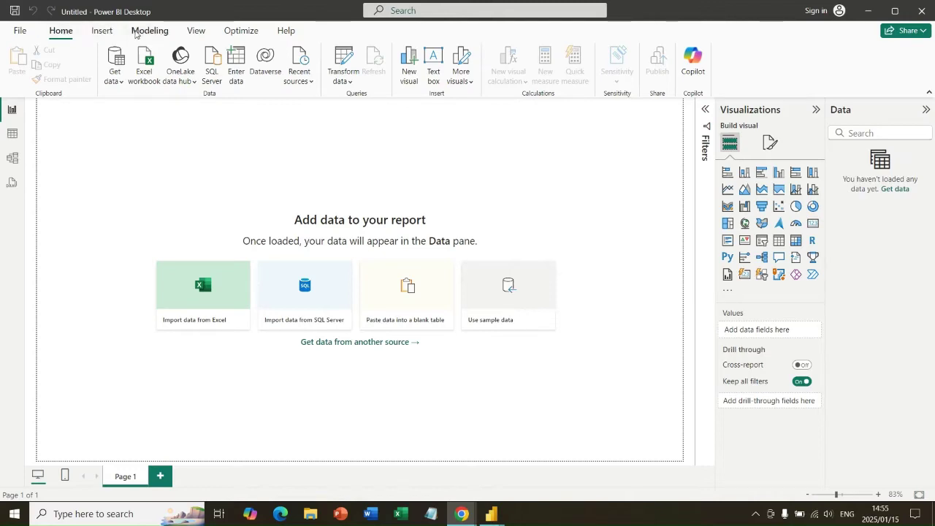
left_click(21, 31)
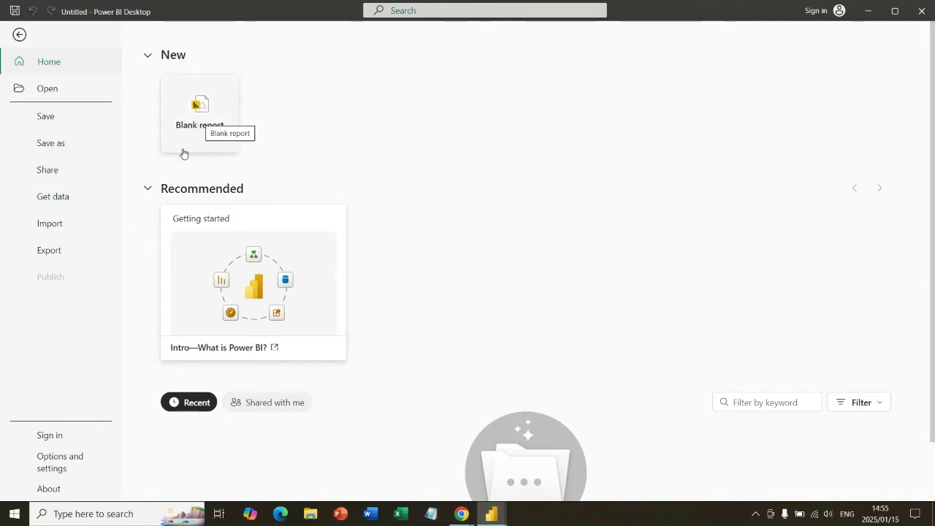
left_click(203, 123)
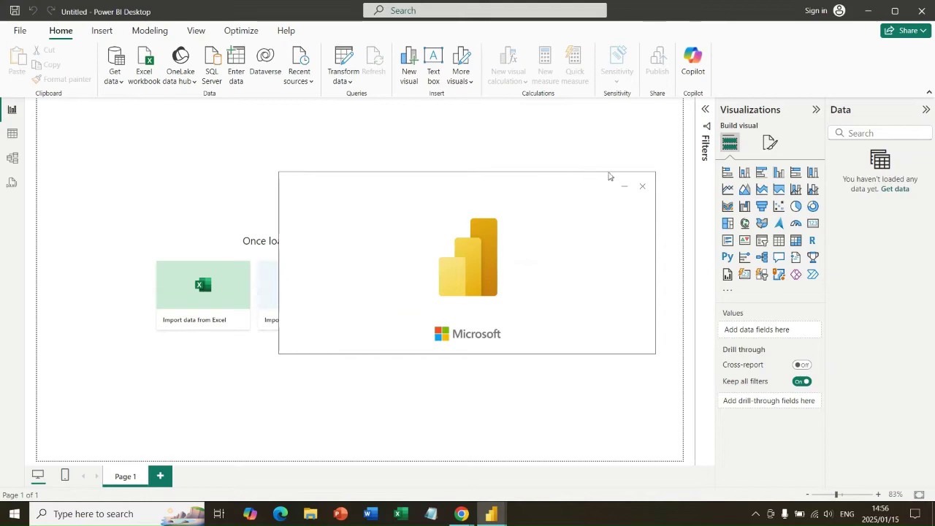
left_click(643, 187)
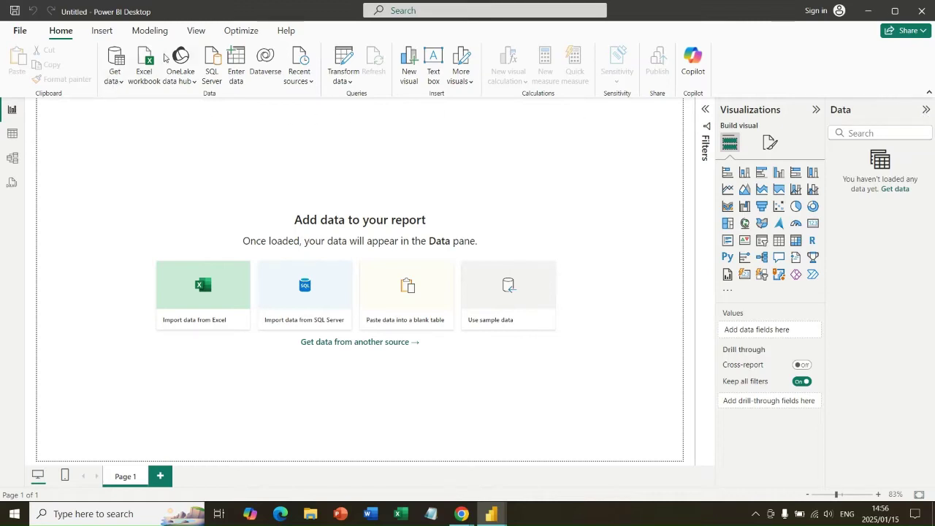
Load the Customer demographics and Customer spend tables from the Customer Spend and Demographics Excel workbook
left_click(118, 81)
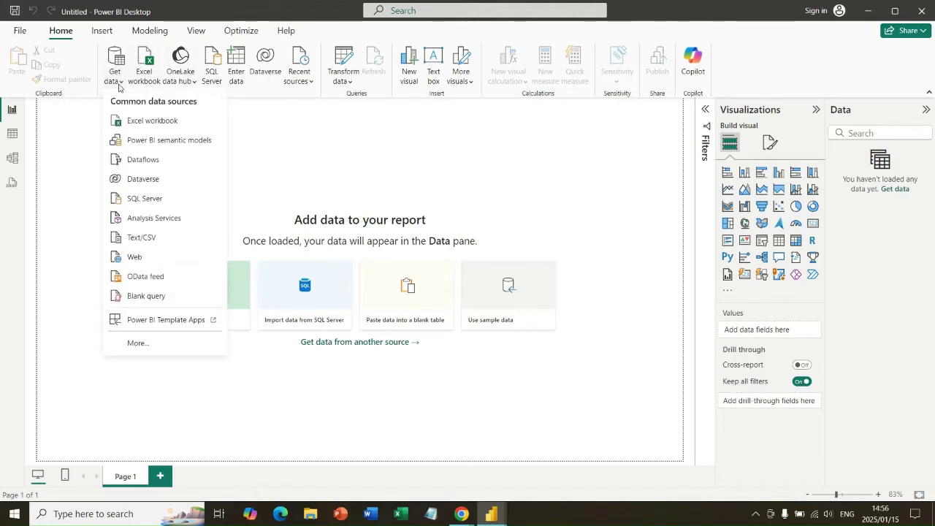
left_click(155, 123)
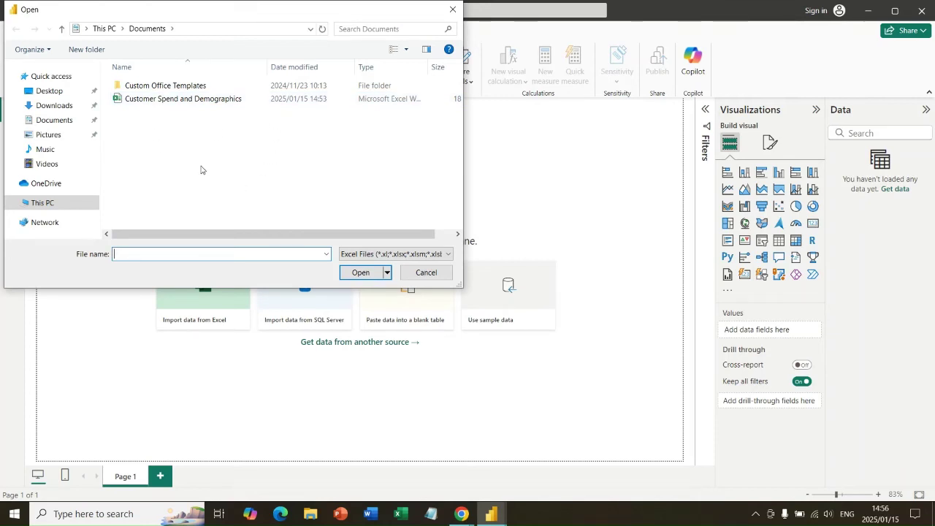
left_click(210, 102)
left_click(360, 274)
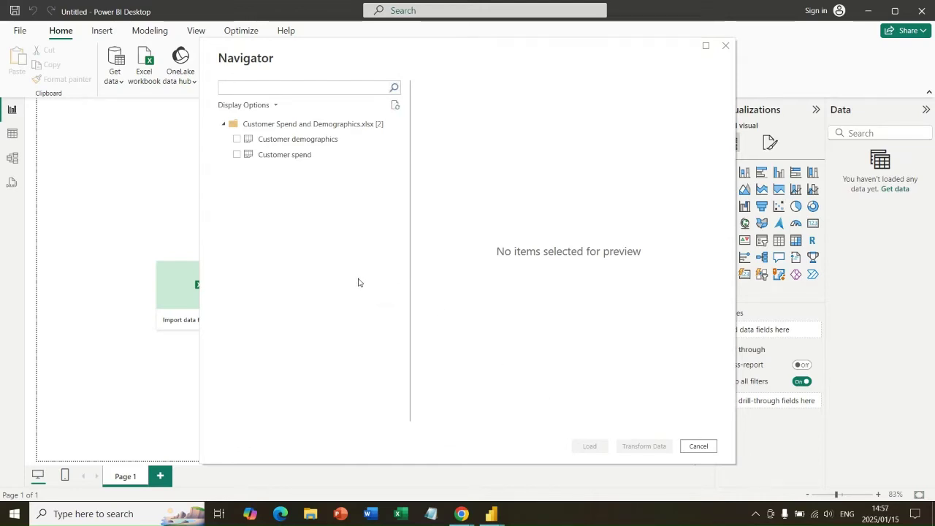
left_click(237, 139)
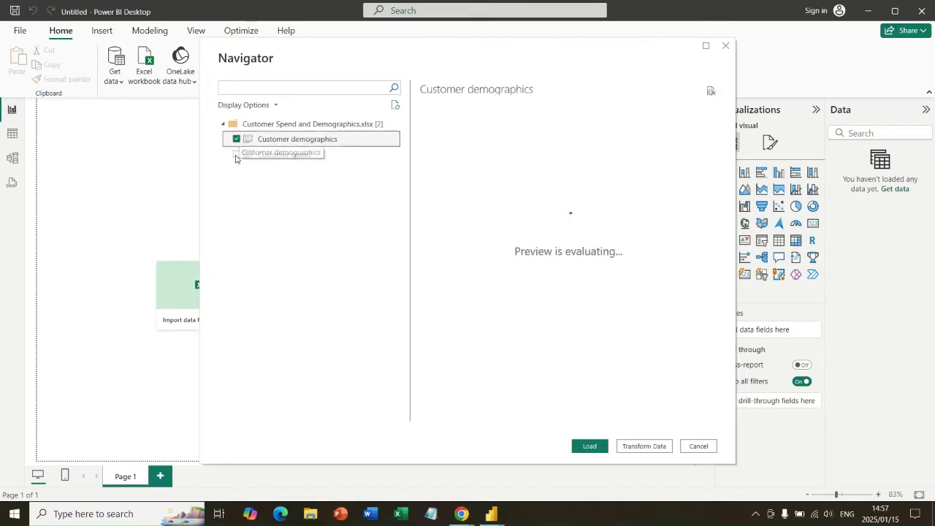
left_click(236, 154)
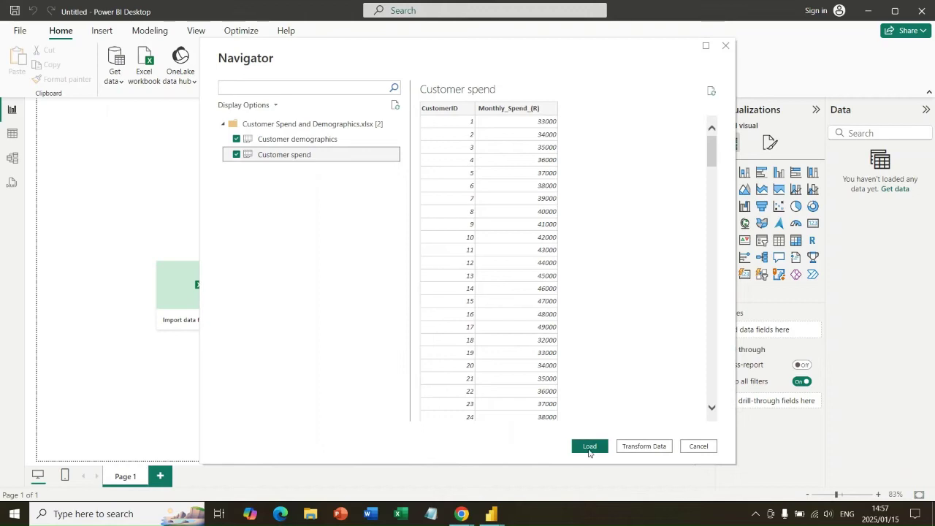
left_click(590, 452)
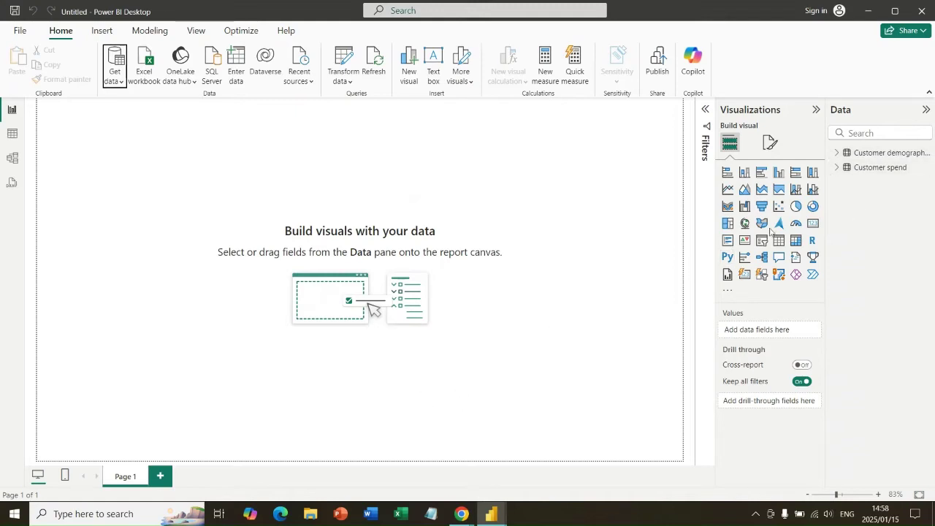
Inspect the fields of the Customer demographics and Customer spend tables, leaving both collapsed
left_click(837, 153)
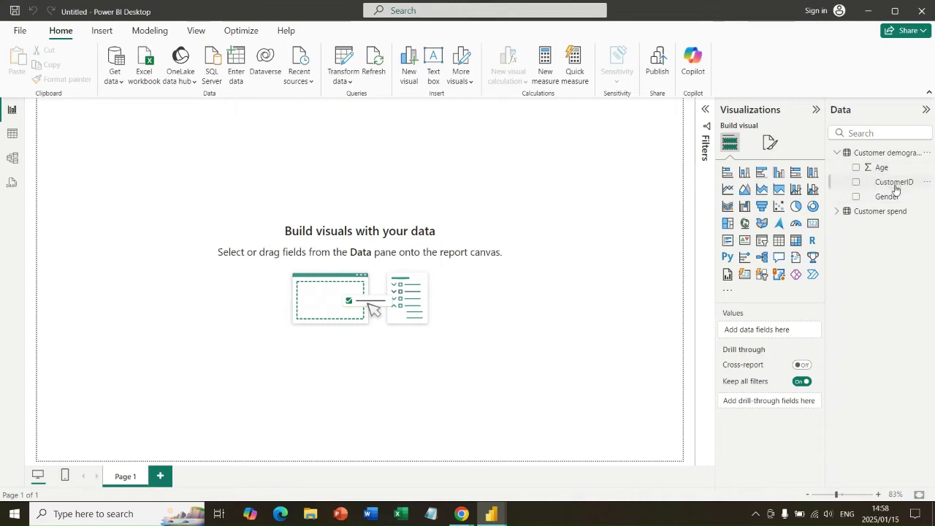
left_click(838, 212)
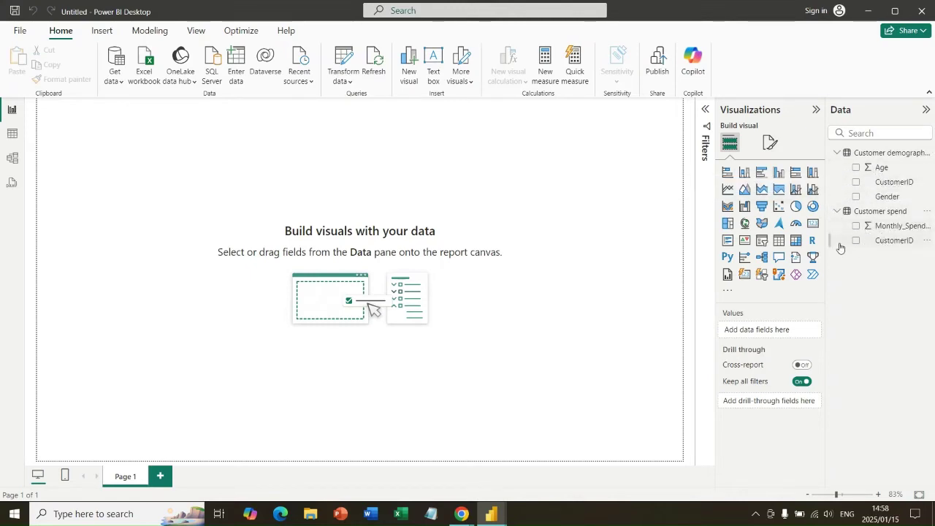
left_click(837, 211)
left_click(837, 153)
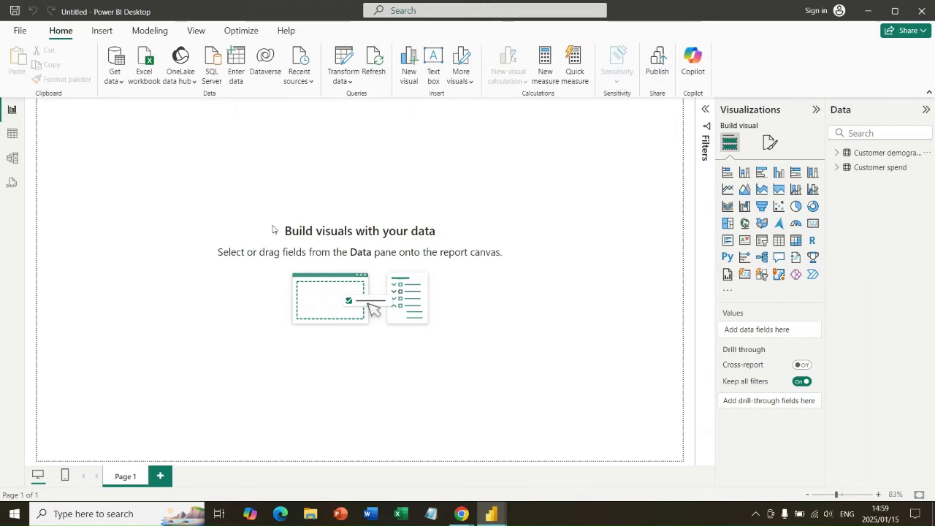
Try to create a new relationship between the Customer demographics and Customer spend tables
left_click(149, 33)
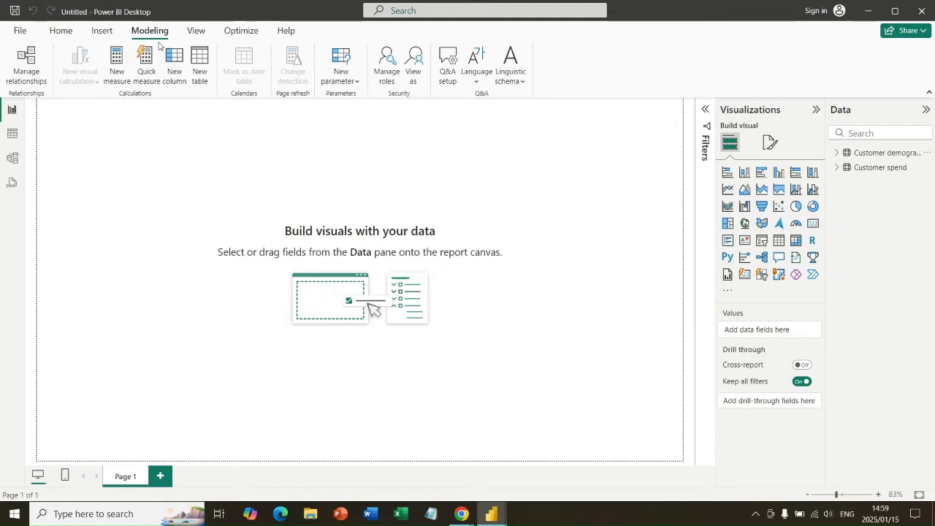
left_click(26, 62)
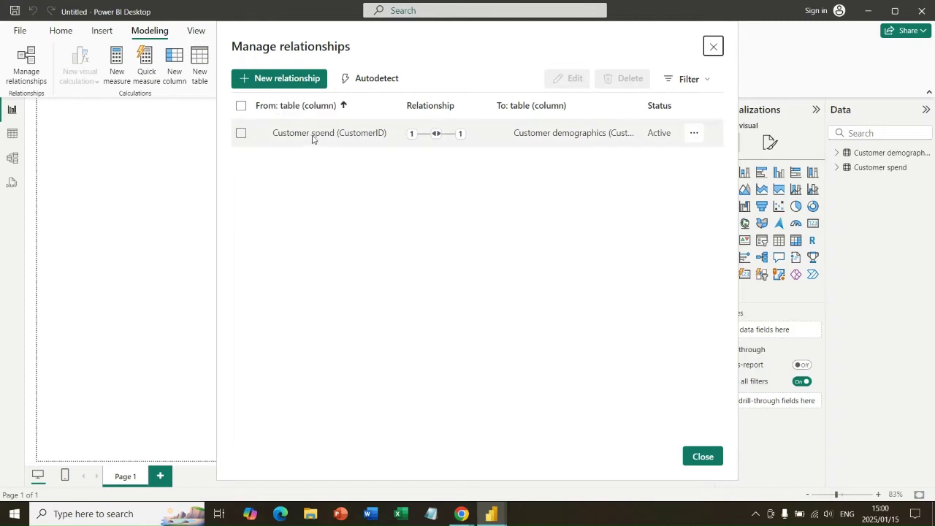
left_click(282, 78)
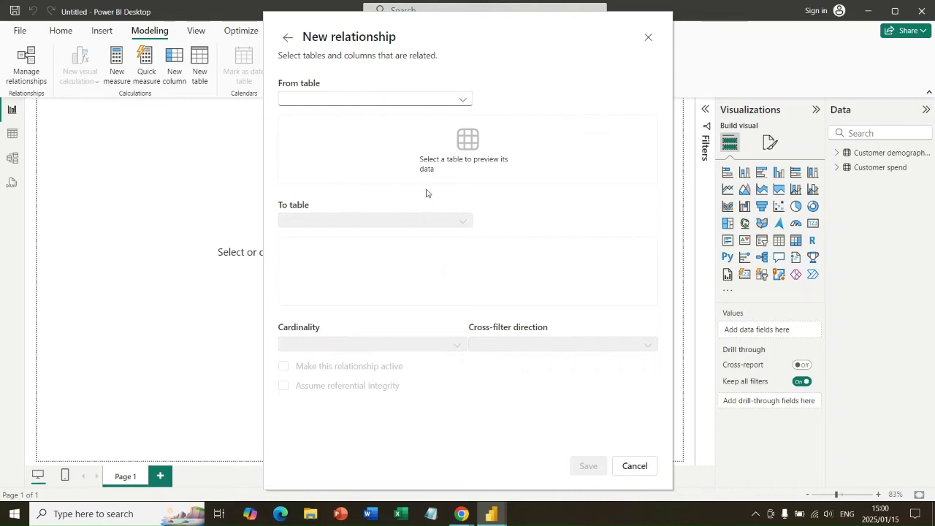
left_click(462, 105)
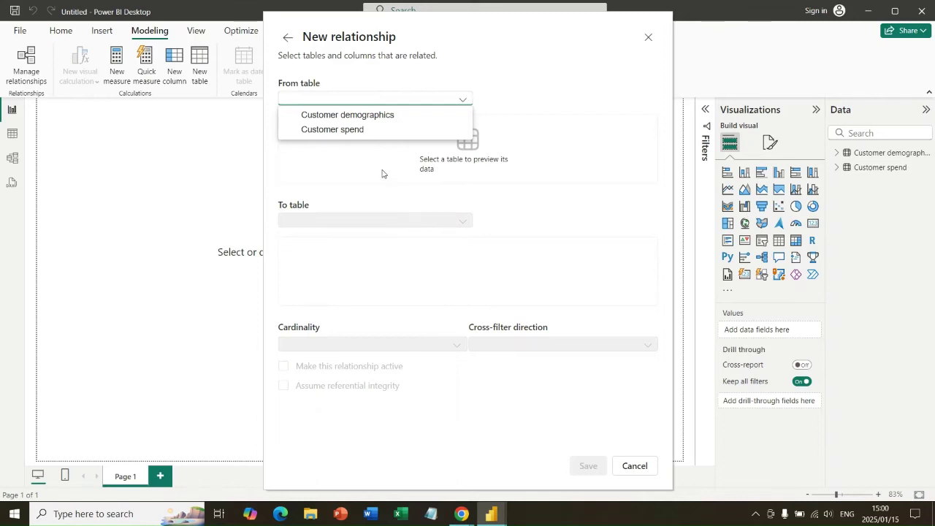
left_click(344, 117)
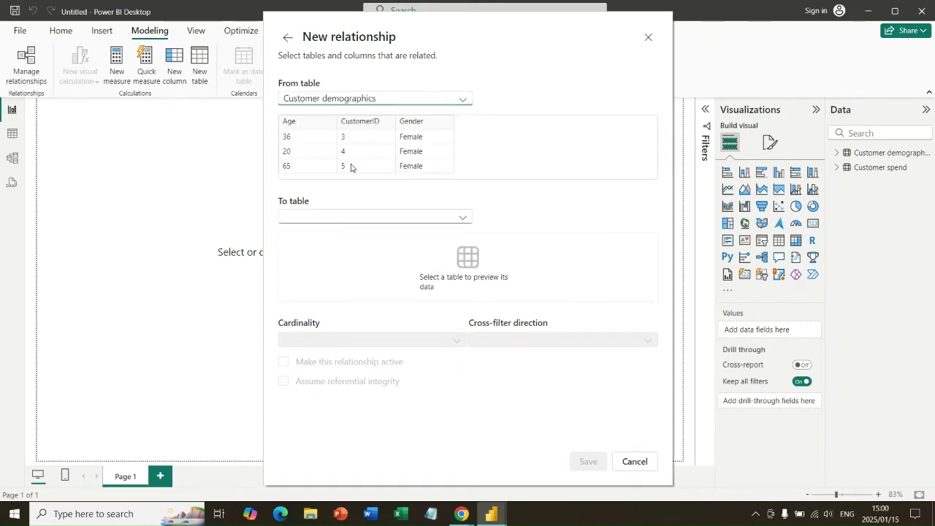
left_click(343, 217)
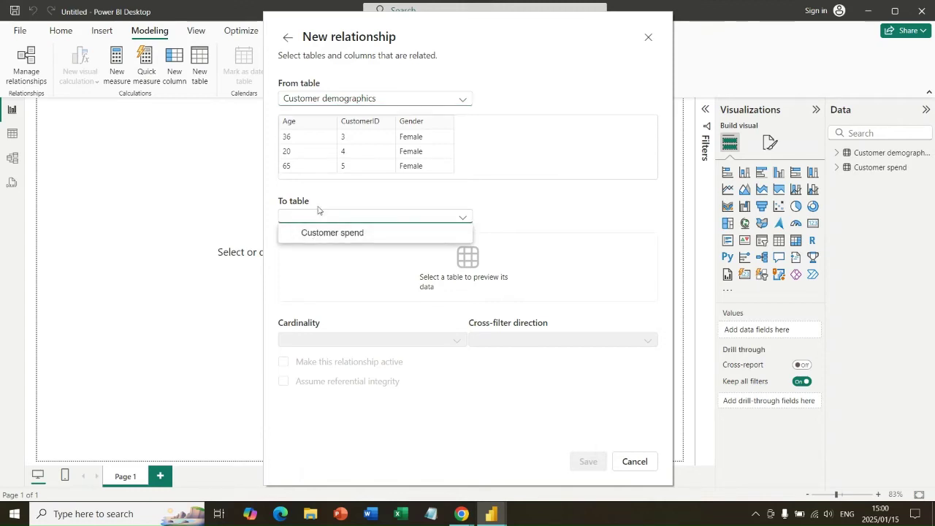
left_click(349, 239)
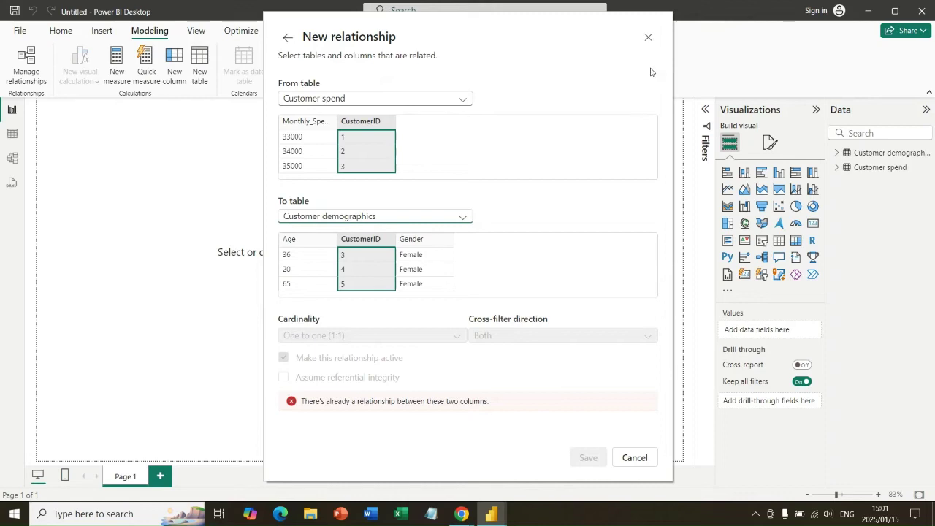
key("Escape")
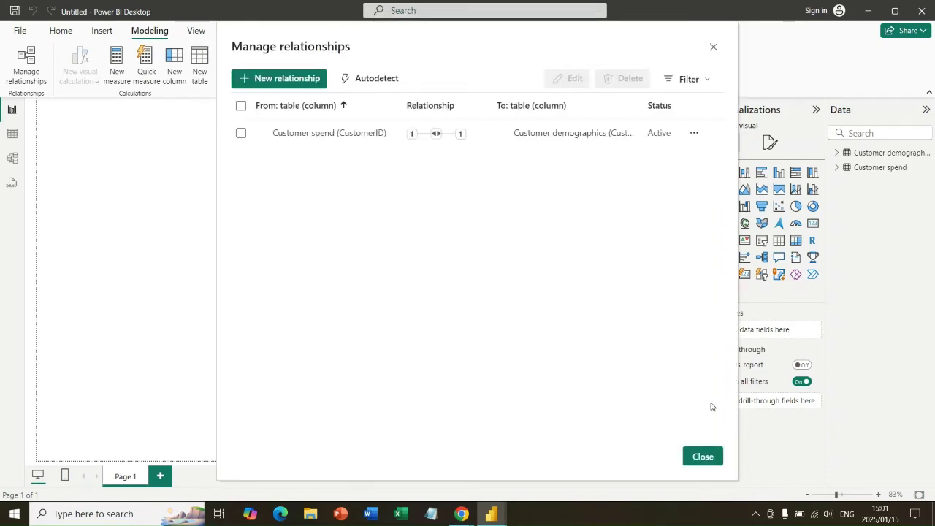
left_click(703, 456)
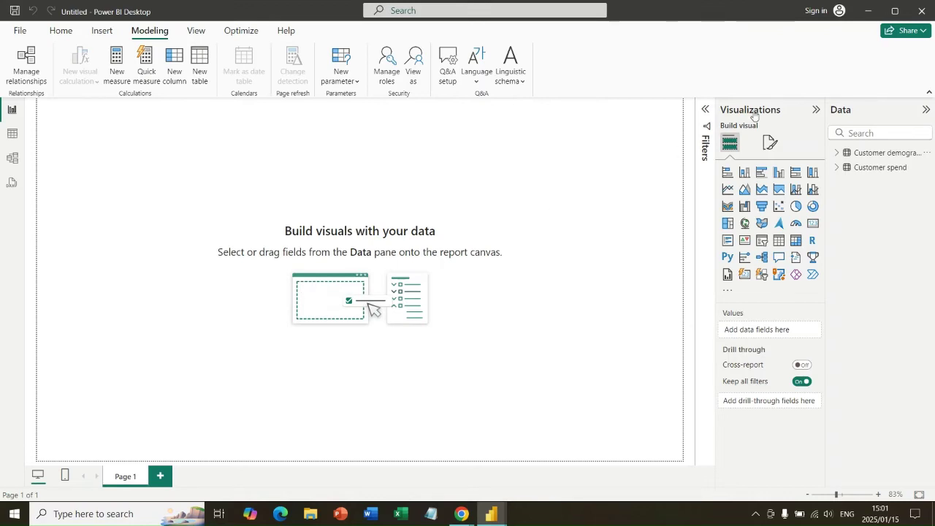
Create a measure that uses SUM on the Monthly_Spend_(R) column of the Customer spend table
left_click(838, 167)
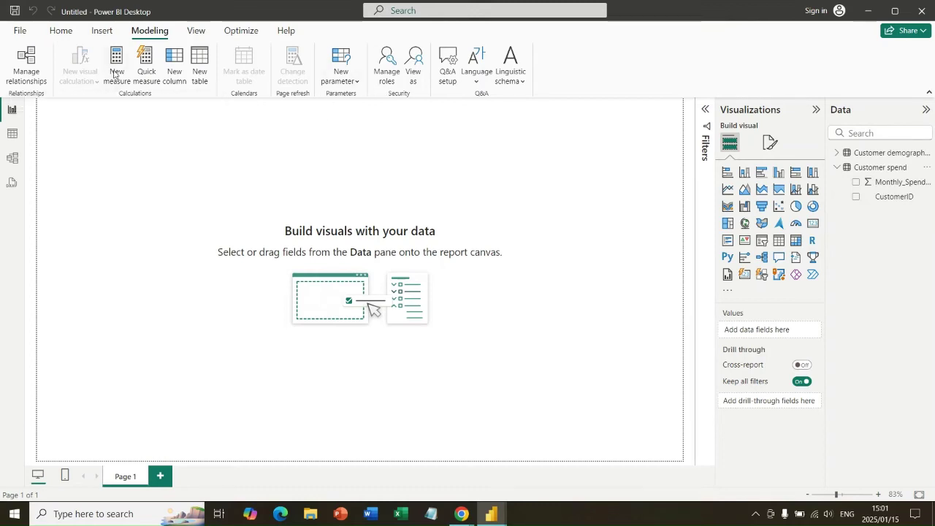
left_click(155, 73)
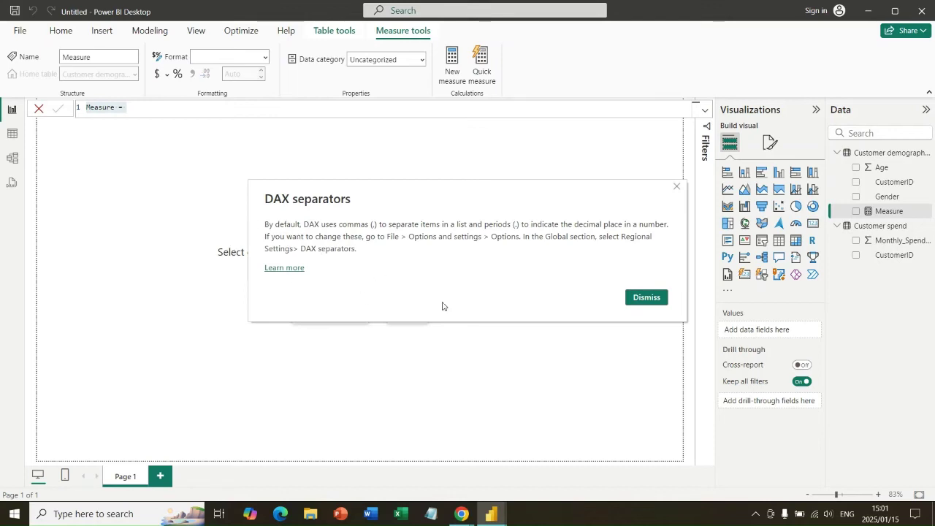
left_click(643, 298)
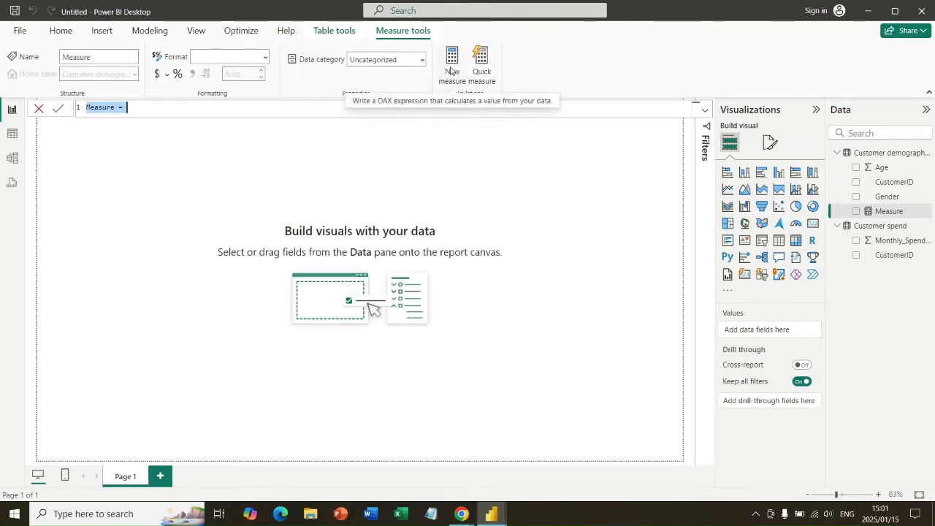
left_click(130, 107)
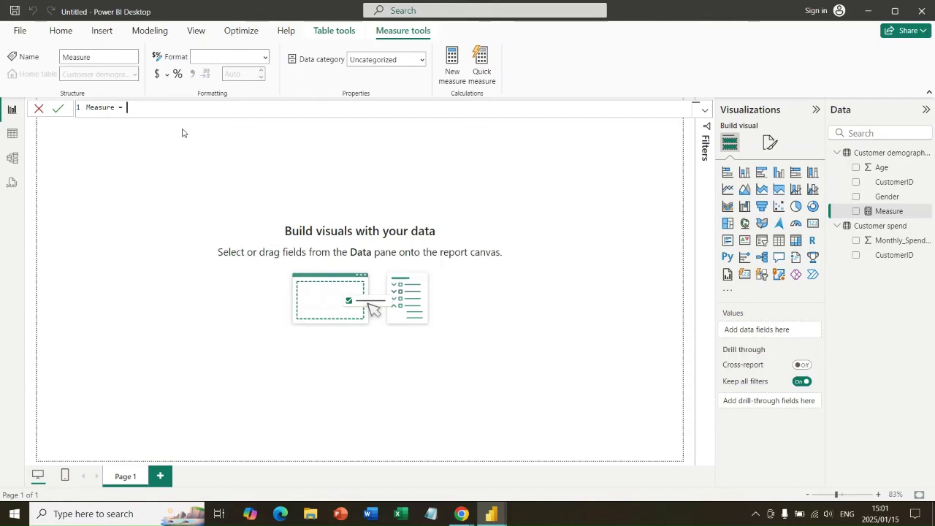
type("su")
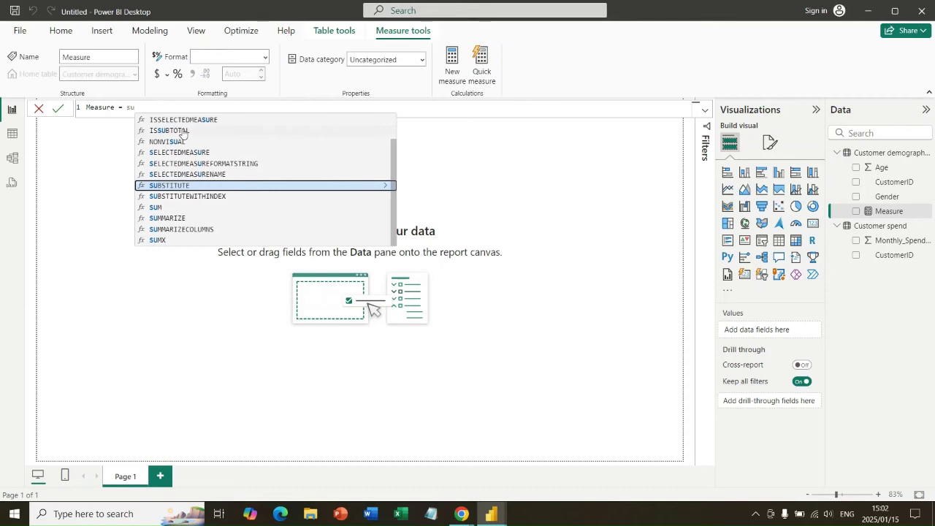
type("m")
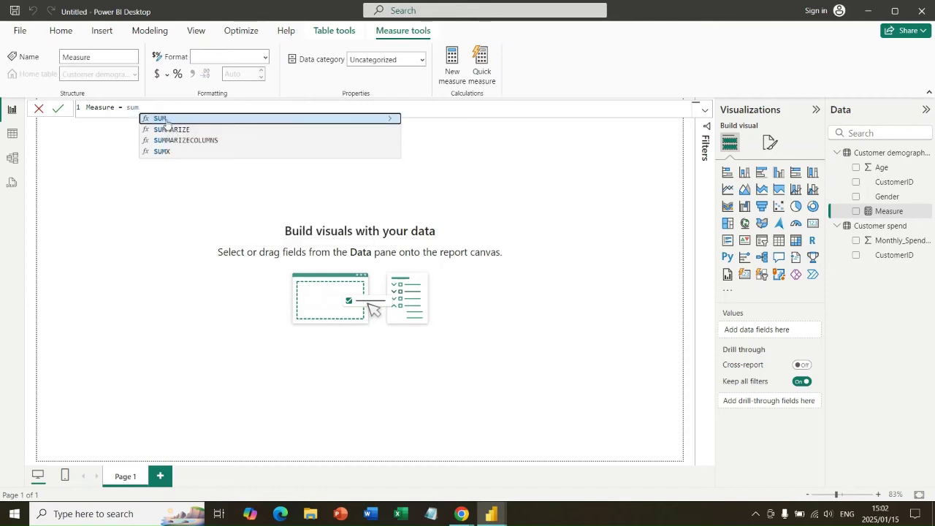
left_click(165, 122)
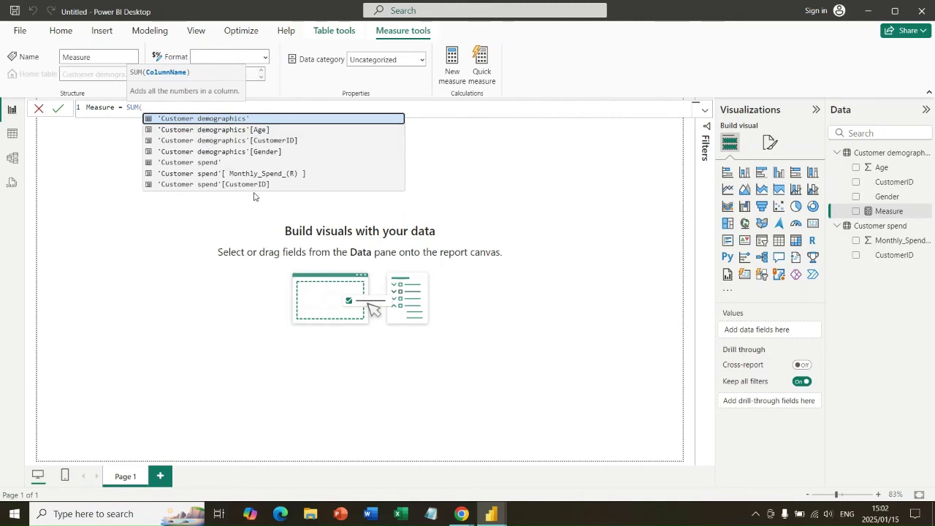
left_click(194, 175)
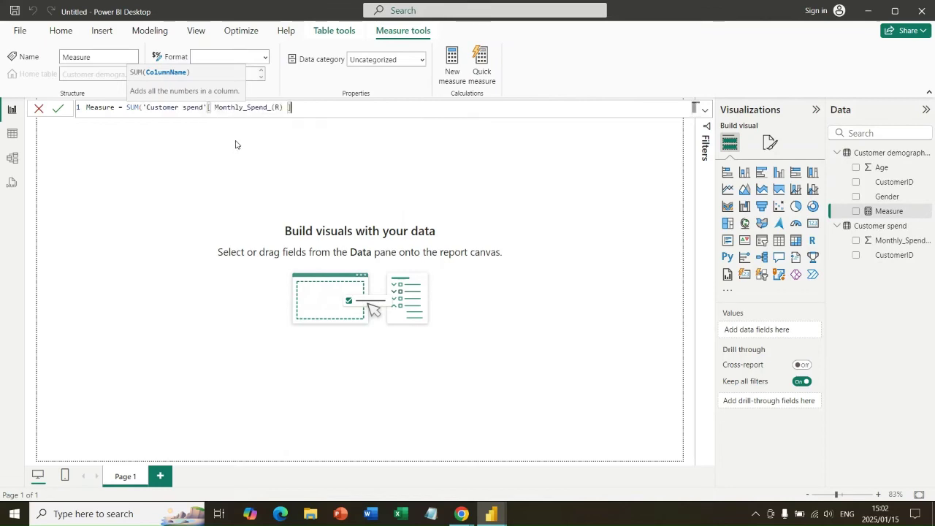
type(")")
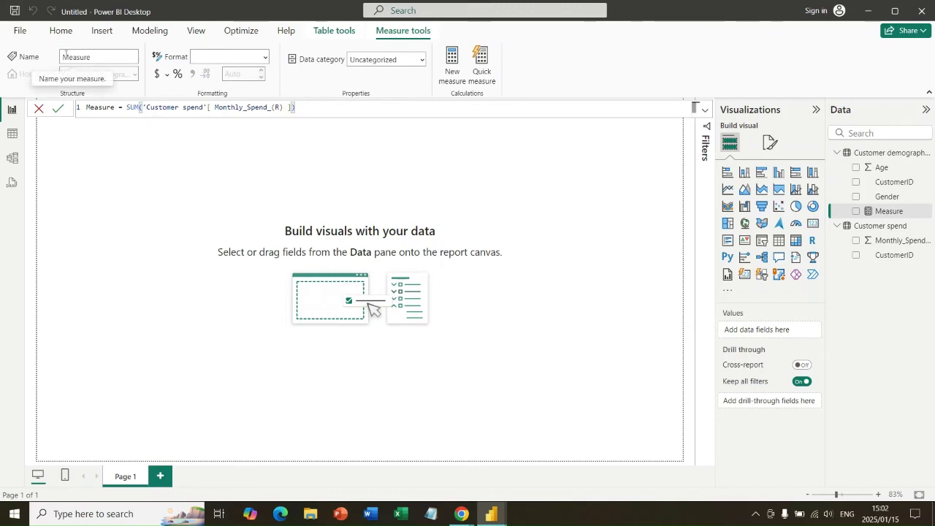
Name the new measure Total customer spend
left_click(106, 57)
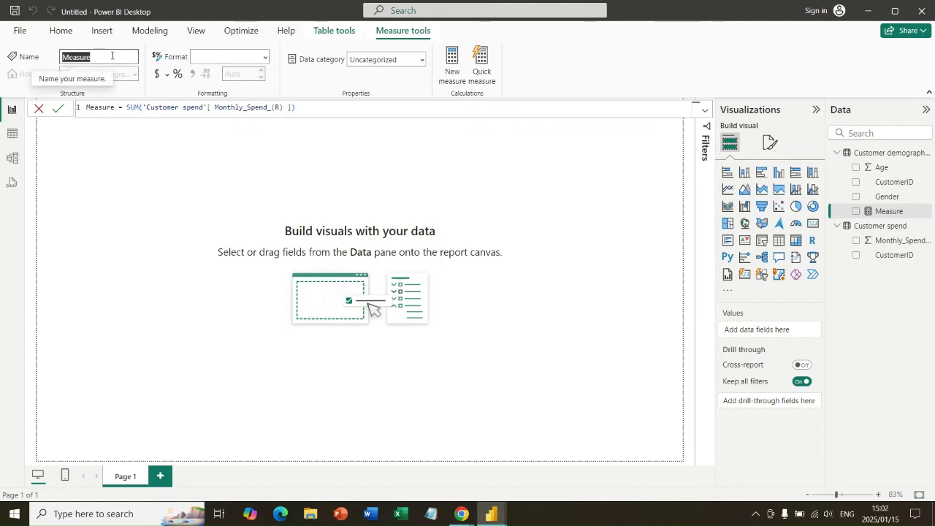
type("Total customer")
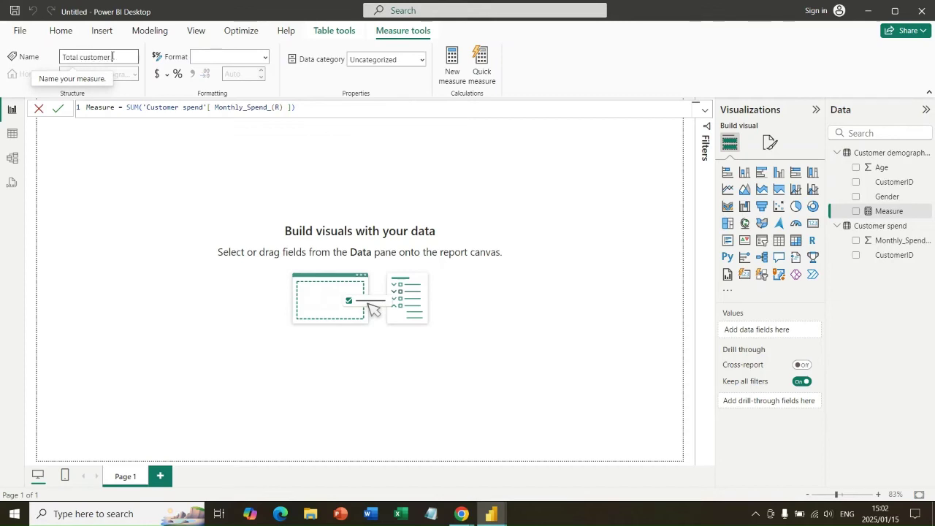
type(" spend")
key("Return")
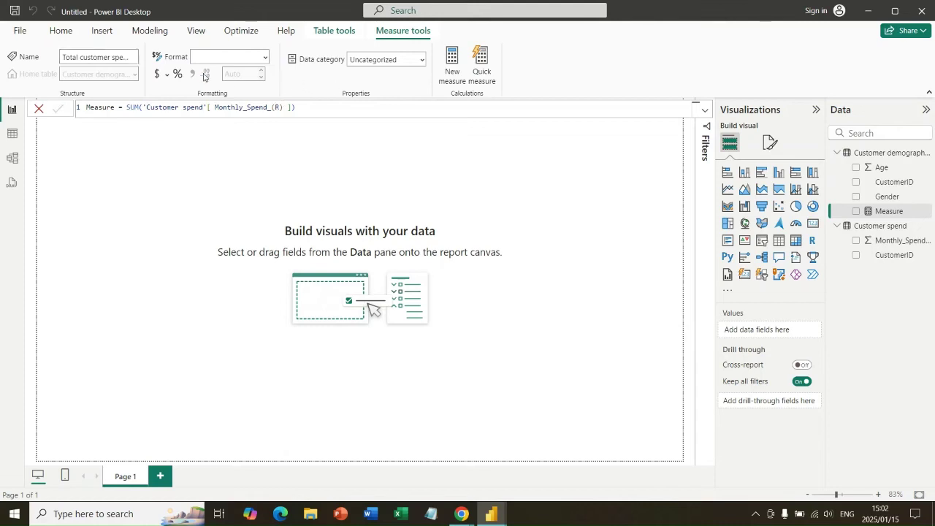
Move the Total customer spend measure to the Customer spend home table
left_click(423, 61)
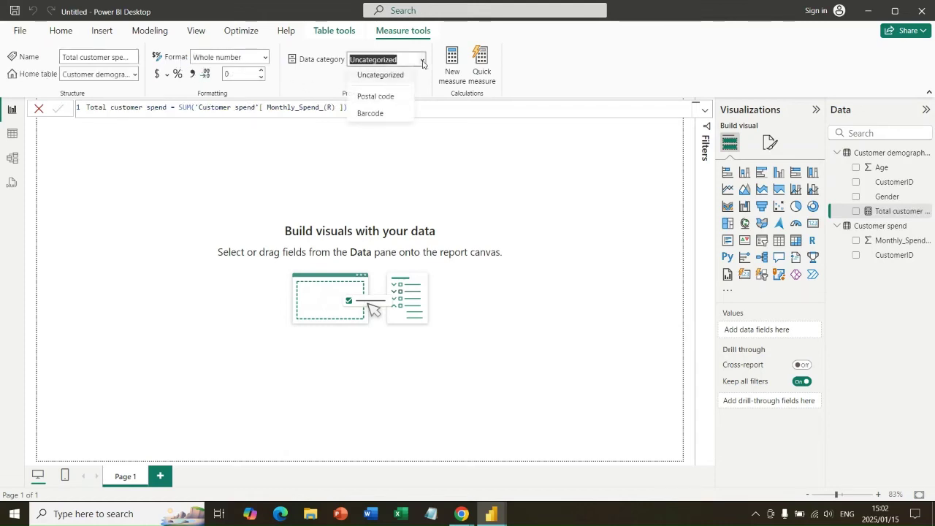
left_click(423, 61)
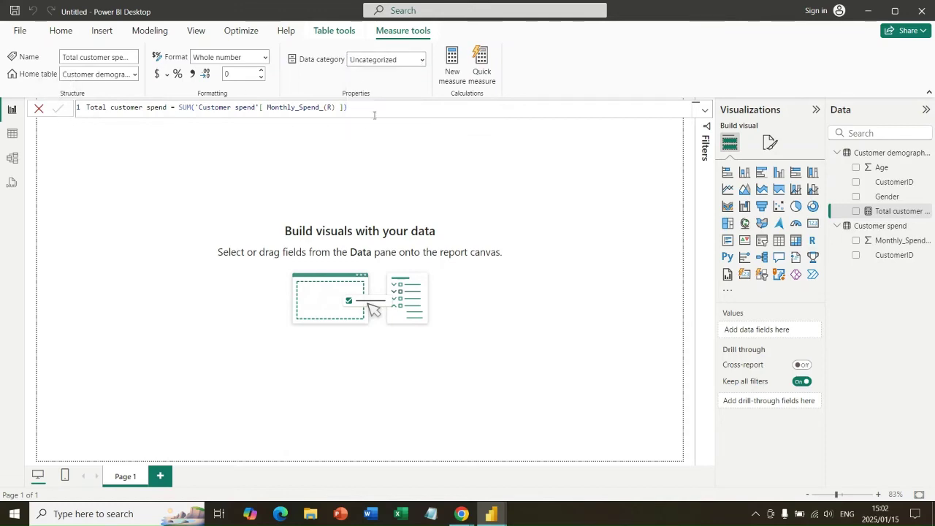
left_click(135, 75)
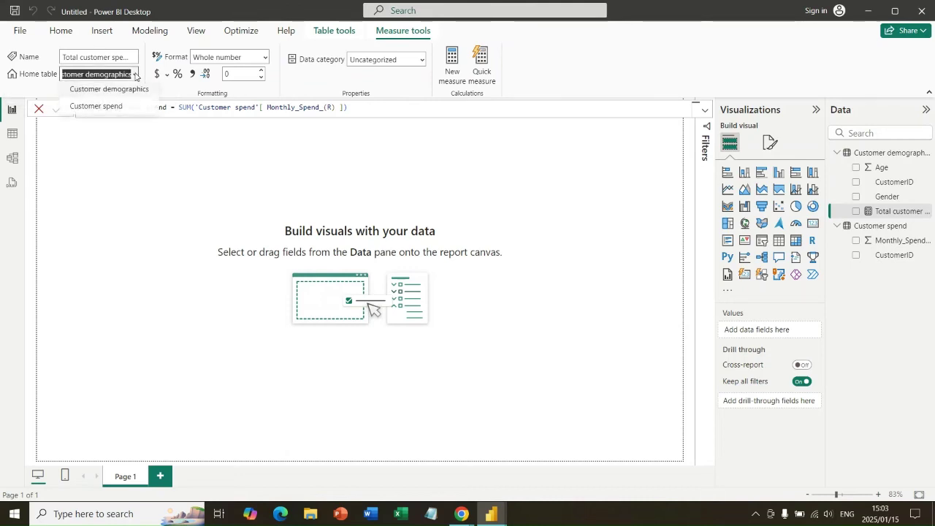
left_click(121, 108)
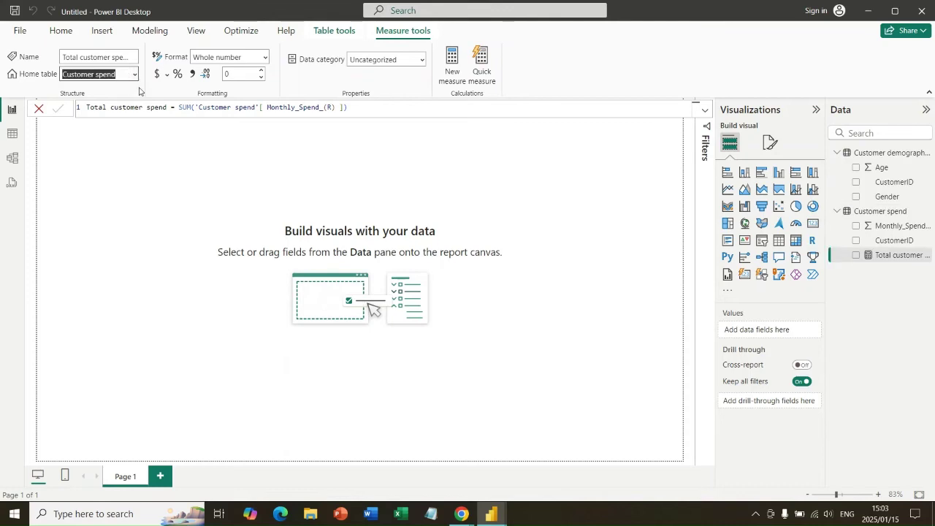
left_click(86, 136)
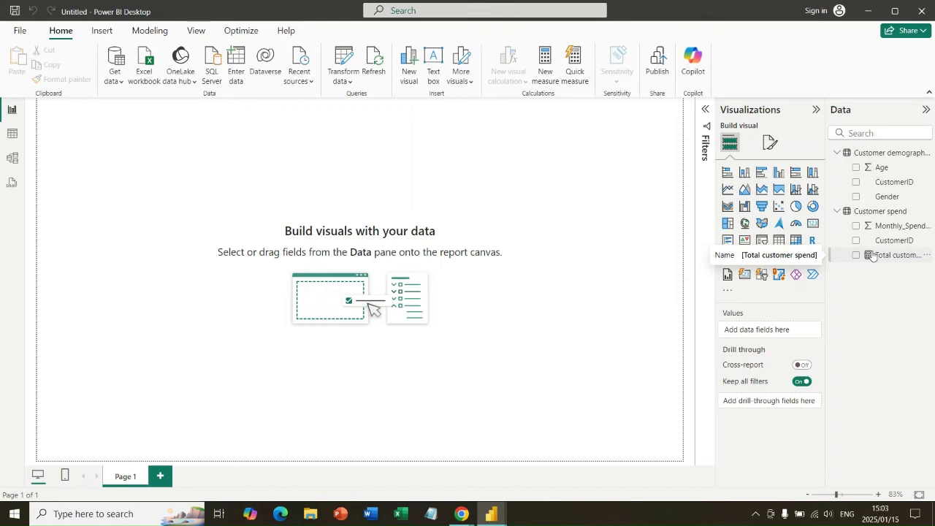
Create a calculated column in the Customer demographics table with the formula [Age]&""&[Gender]
left_click(150, 31)
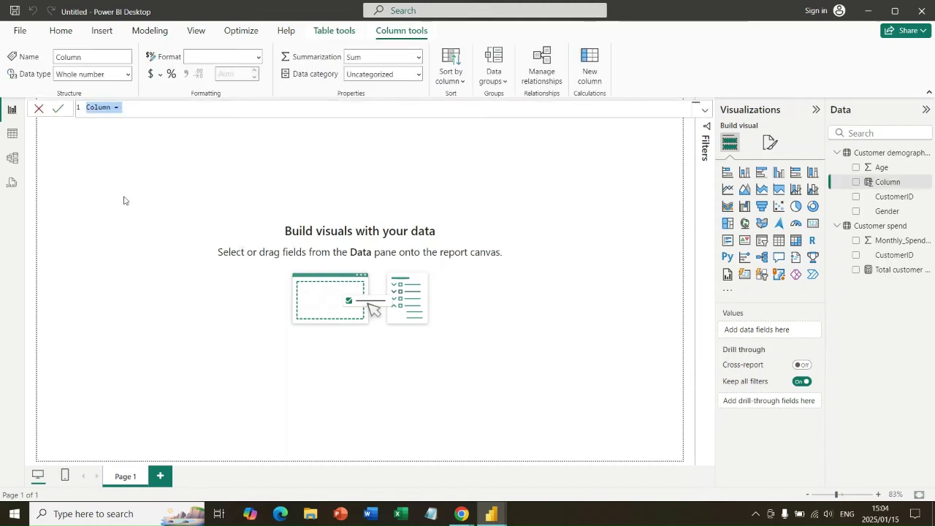
left_click(130, 108)
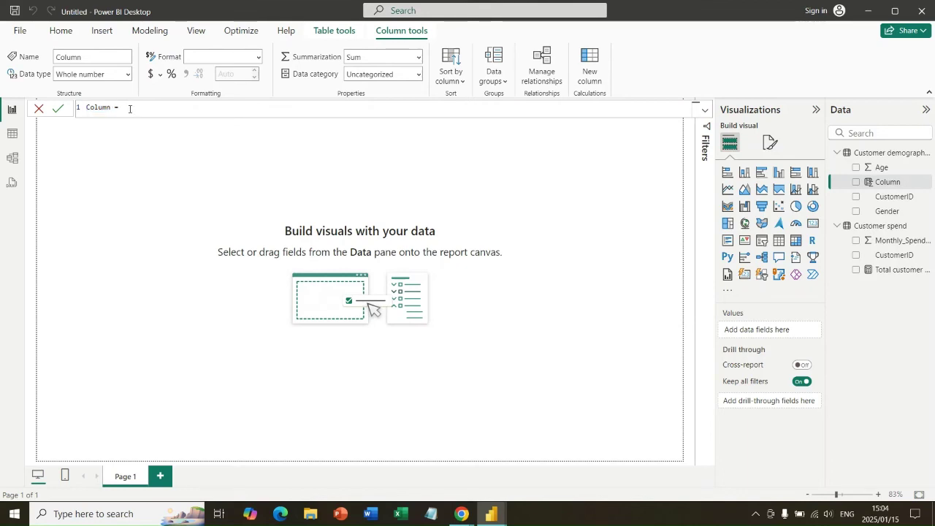
type("[")
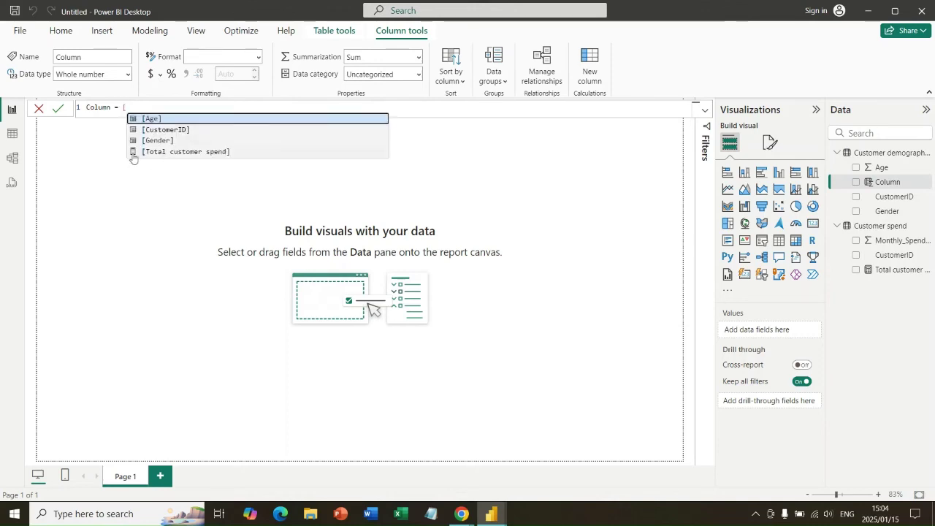
left_click(164, 123)
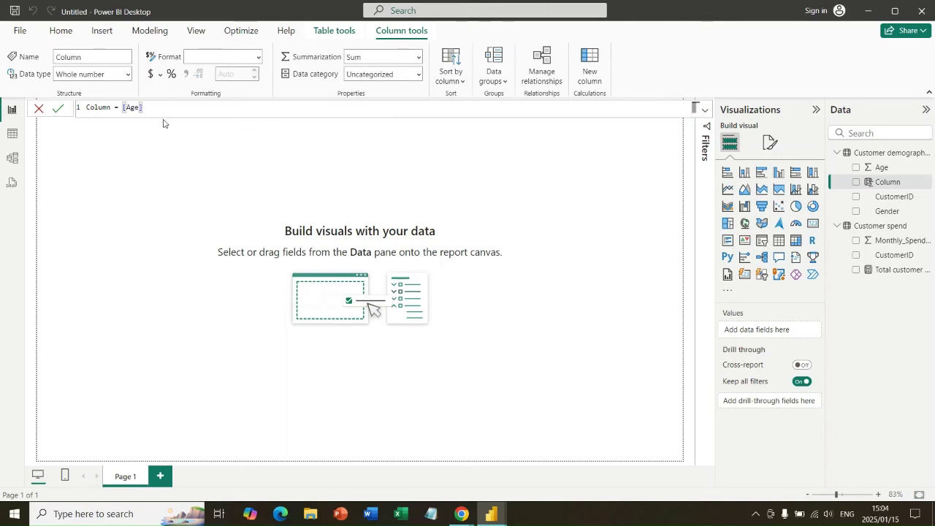
type("&\" \"")
type("&")
key("BackSpace")
key("Right")
key("Right")
left_click(144, 107)
left_click(173, 108)
type("[")
left_click(202, 145)
Rename the new calculated column AgeGender
left_click(89, 57)
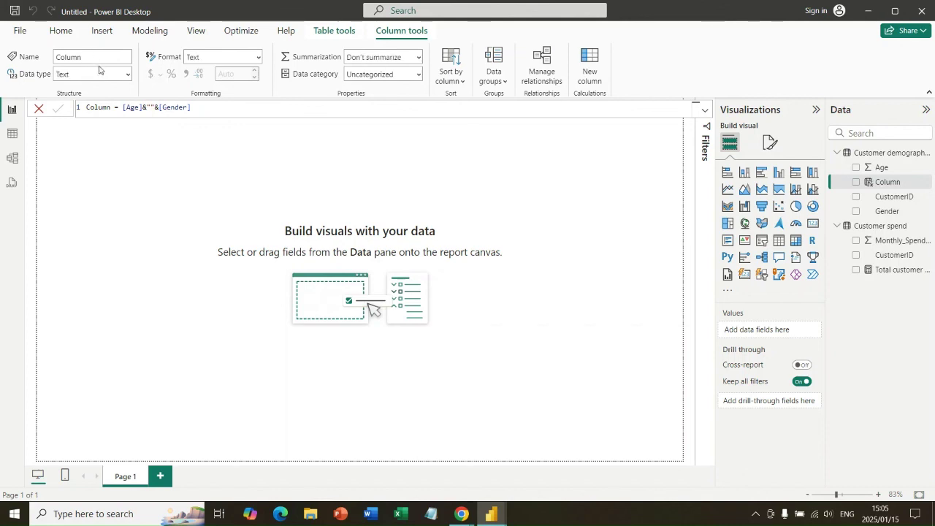
left_click(91, 57)
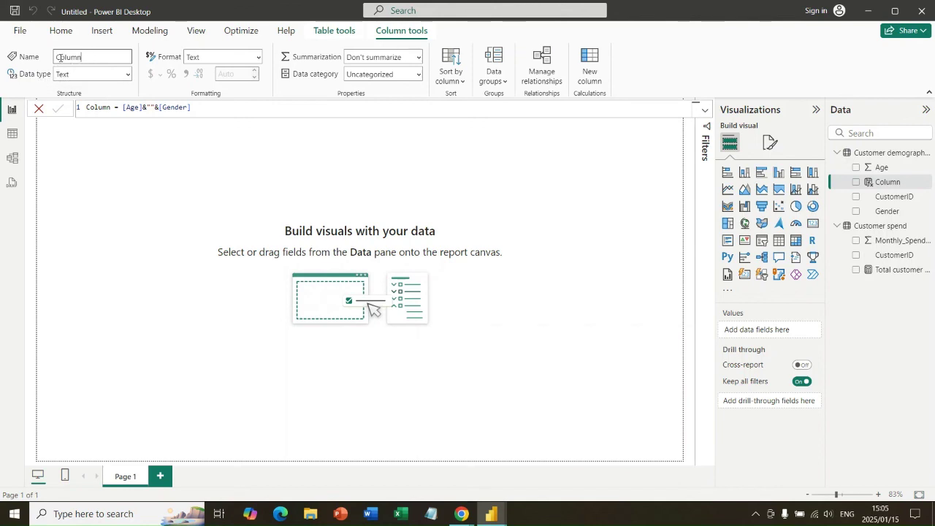
double_click(94, 57)
type("AgeGender")
key("Return")
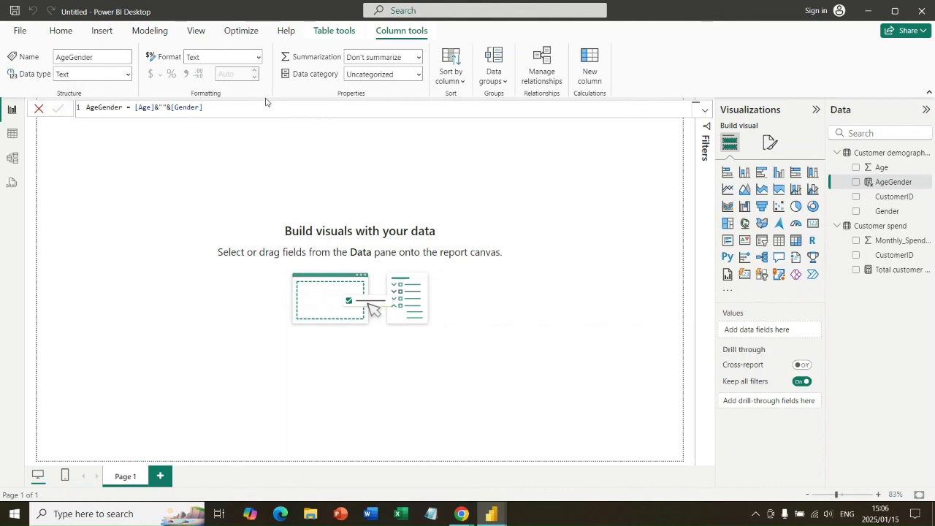
Check the data type and data category options of the AgeGender column, and finish editing the column
left_click(128, 74)
left_click(128, 75)
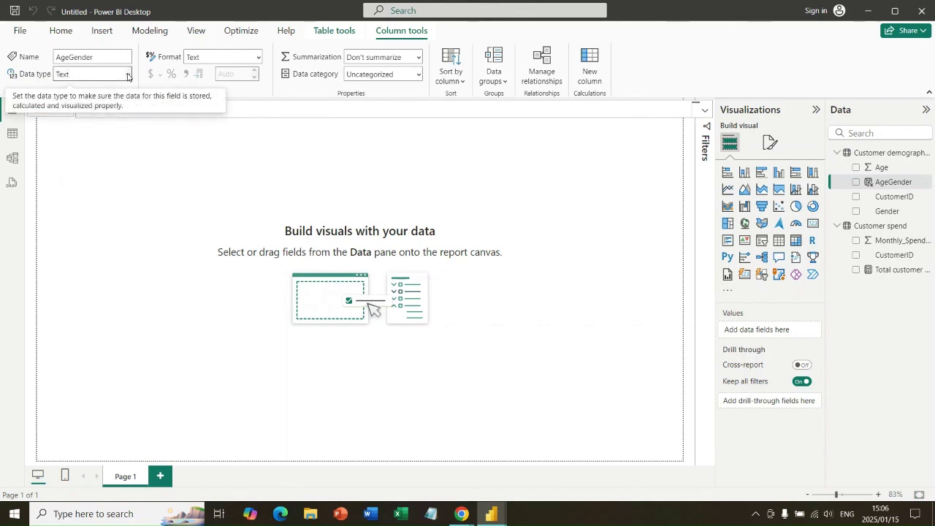
left_click(419, 74)
left_click(421, 76)
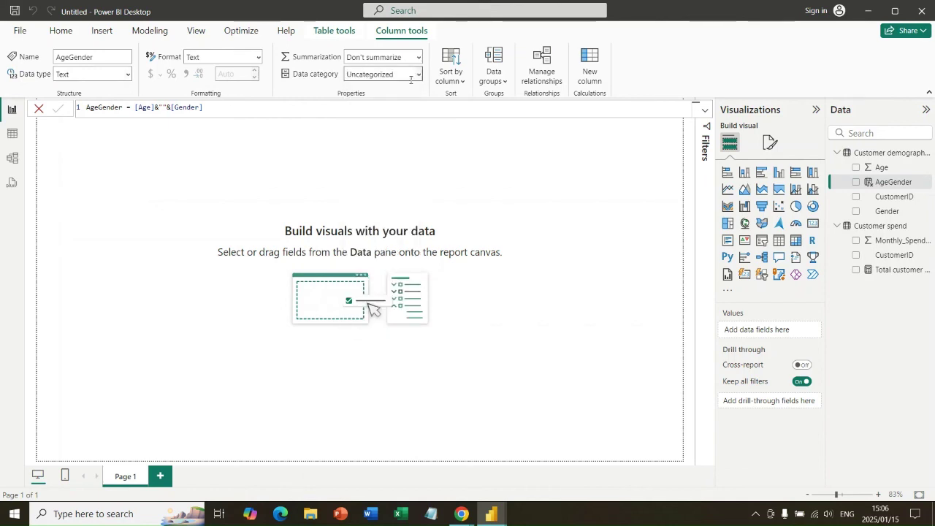
left_click(236, 108)
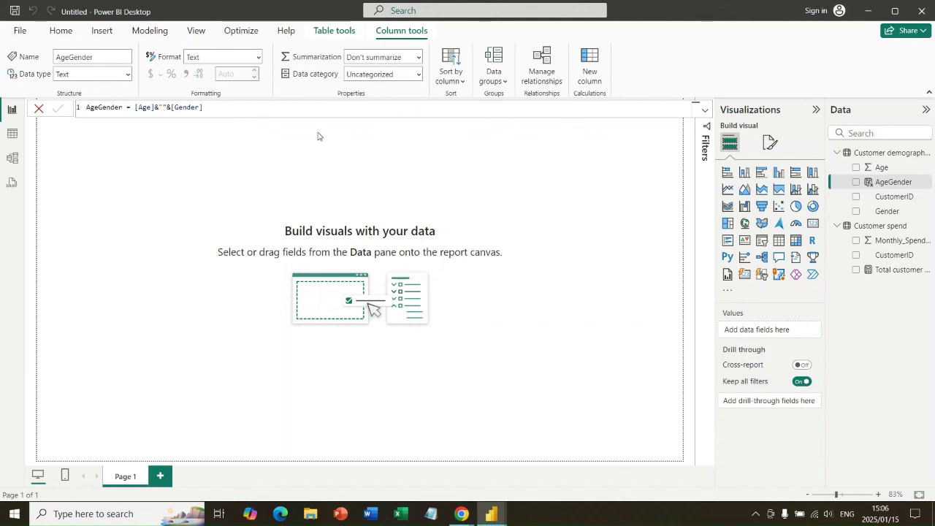
left_click(73, 111)
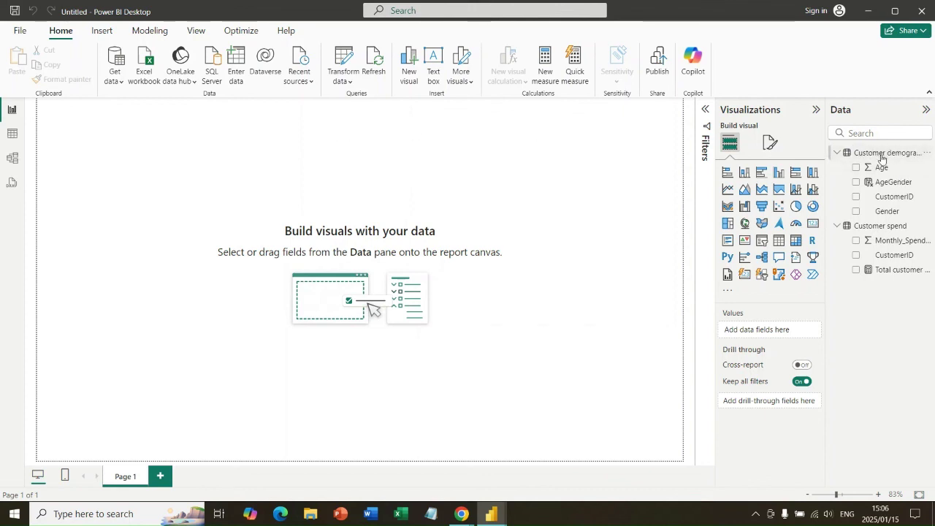
mouse_move(878, 156)
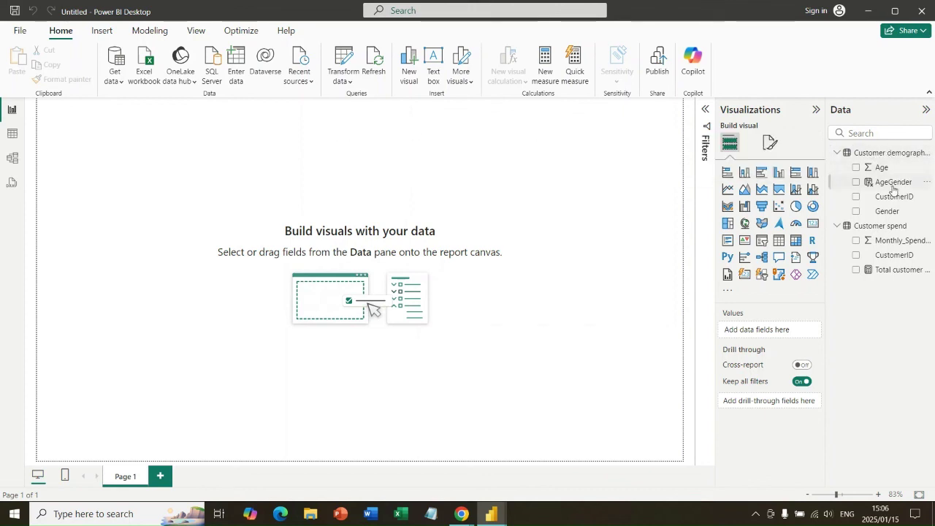